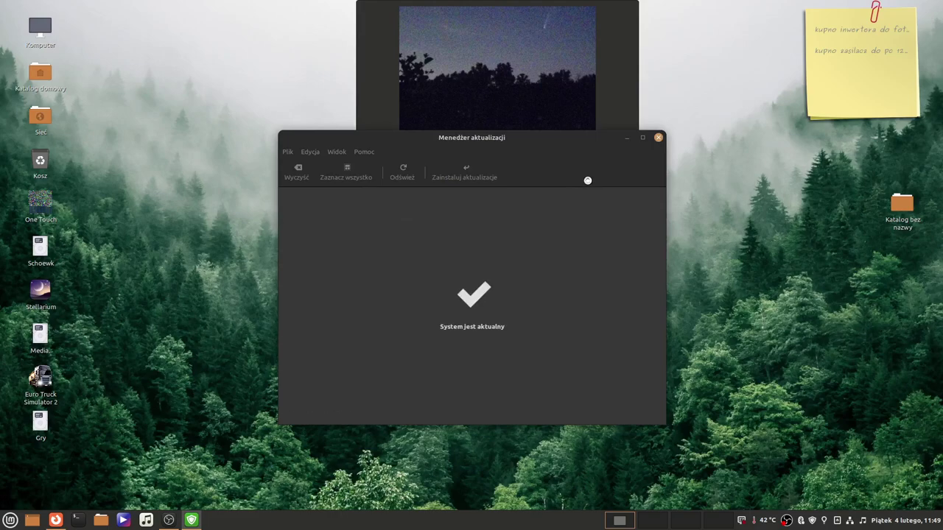
# - Close the update manager window and browse the installed application categories through to Administration
pyautogui.click(658, 137)
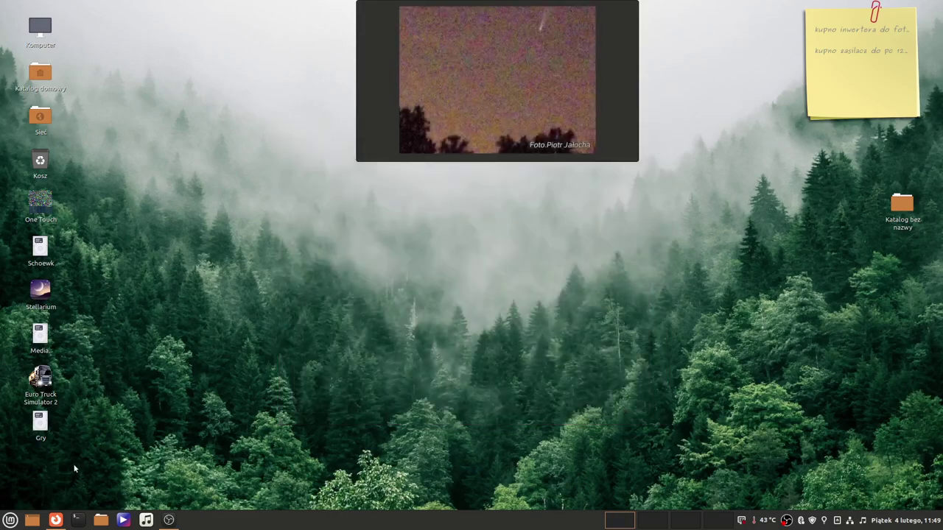
pyautogui.click(9, 519)
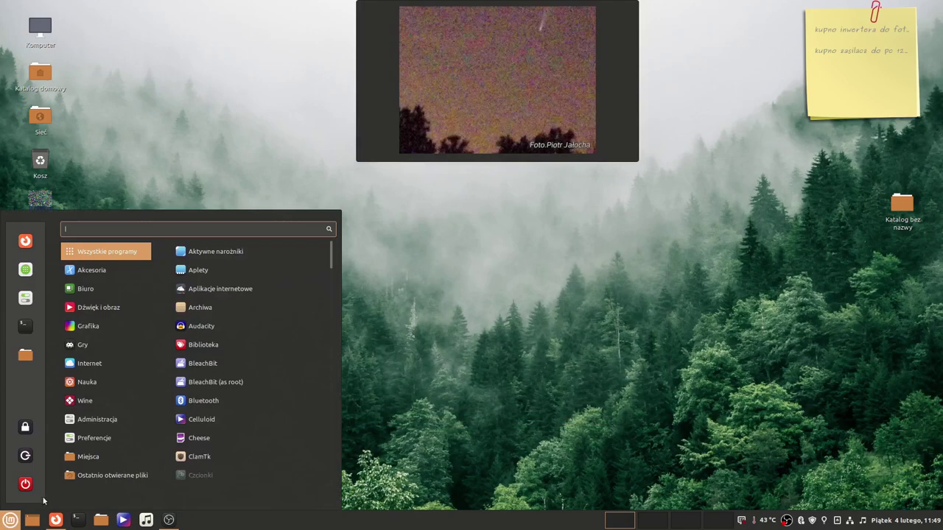
pyautogui.moveTo(117, 400)
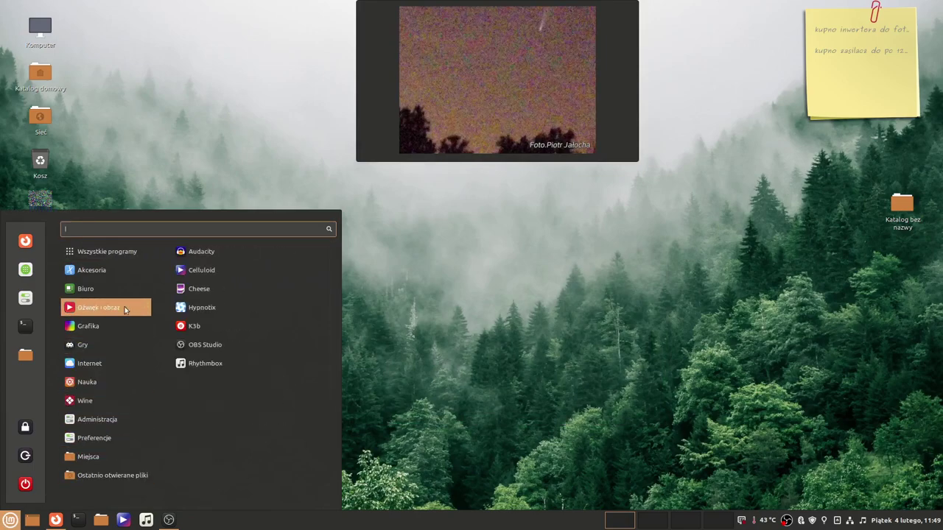
pyautogui.moveTo(90, 464)
pyautogui.moveTo(116, 418)
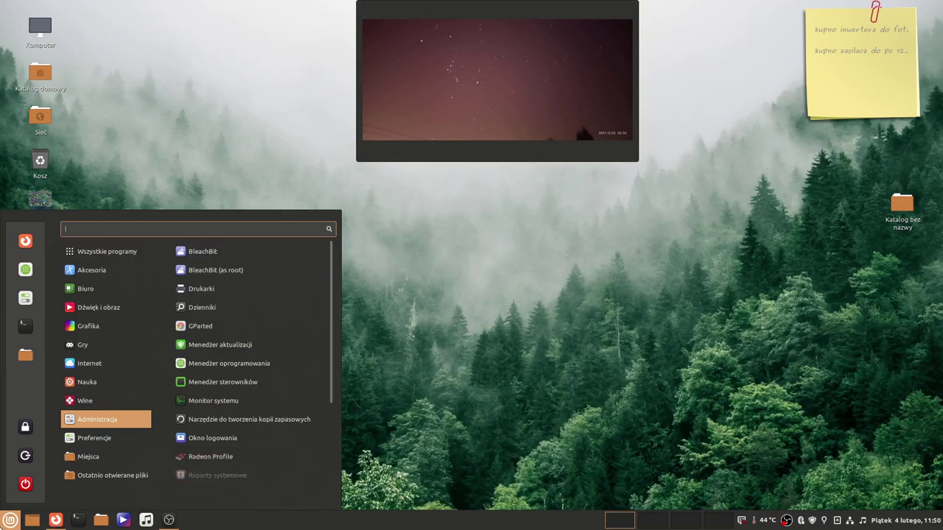
# - Switch to Firefox and look over the uploaded videos and Shorts on the YouTube channel page
pyautogui.click(56, 520)
pyautogui.click(56, 520)
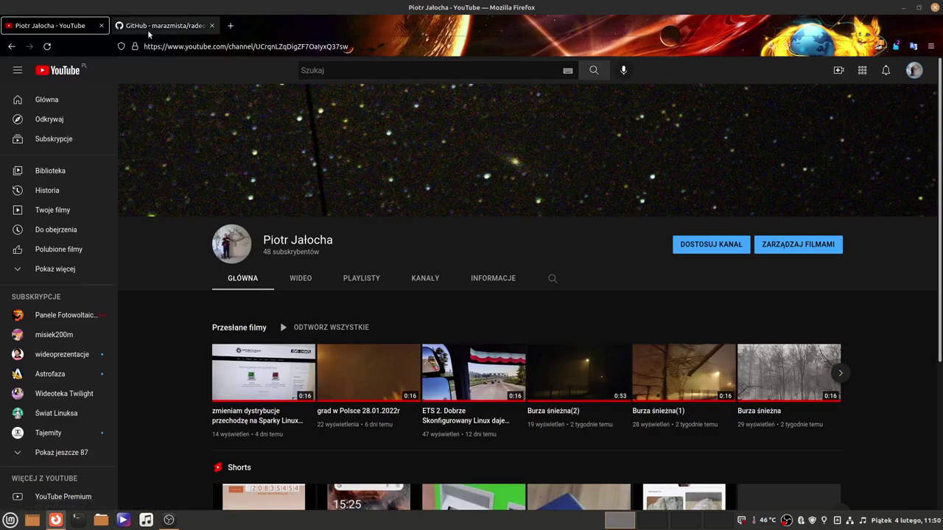
pyautogui.scroll(-3, 352, 280)
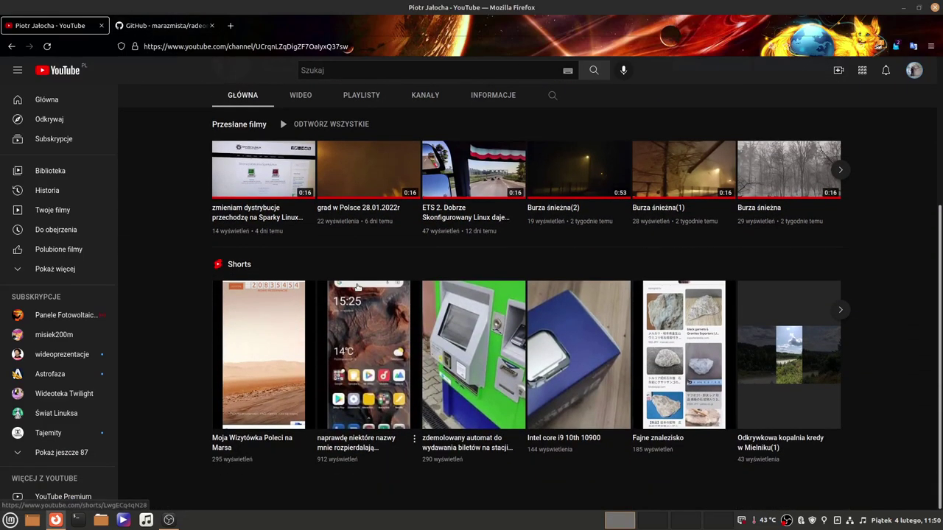
pyautogui.scroll(3, 358, 279)
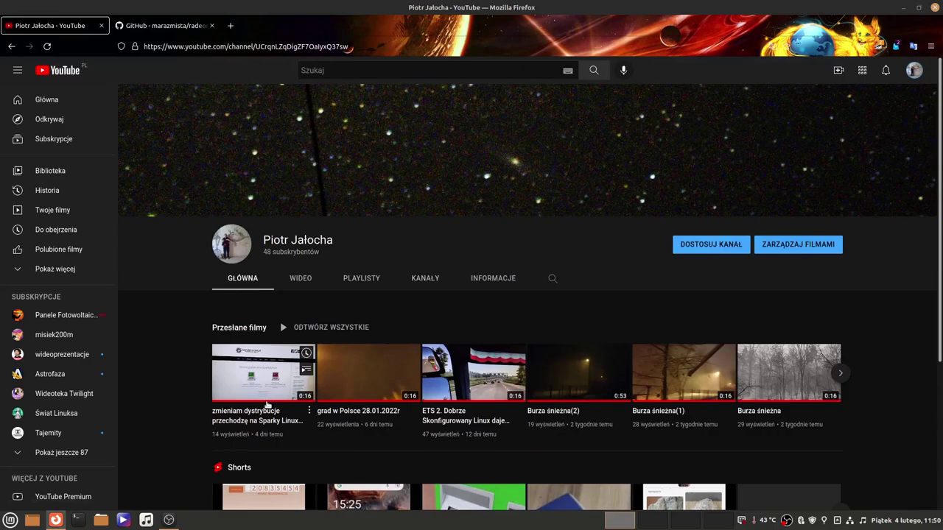
# - Read the radeon-profile README on GitHub, covering its functionality, dependencies, build steps, Ubuntu and Arch Linux installation, and screenshot
pyautogui.click(165, 27)
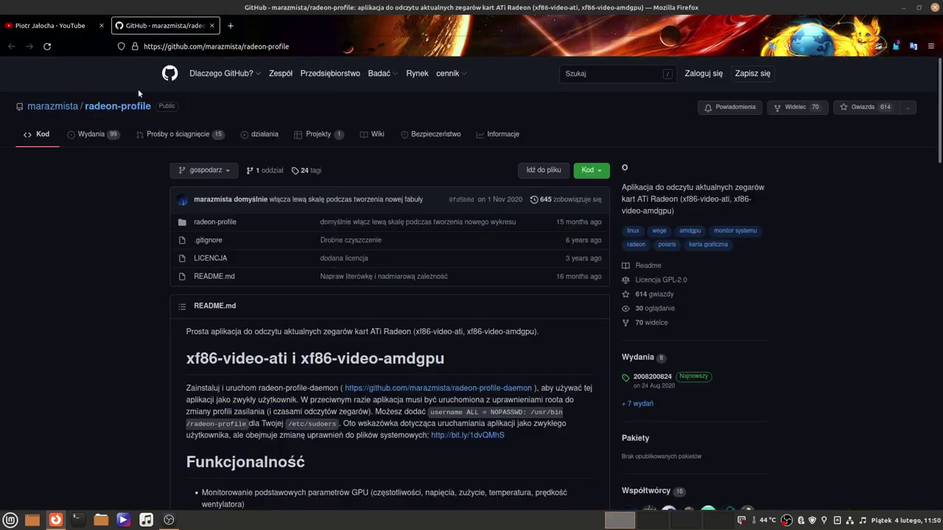
pyautogui.moveTo(223, 77)
pyautogui.scroll(-3, 165, 245)
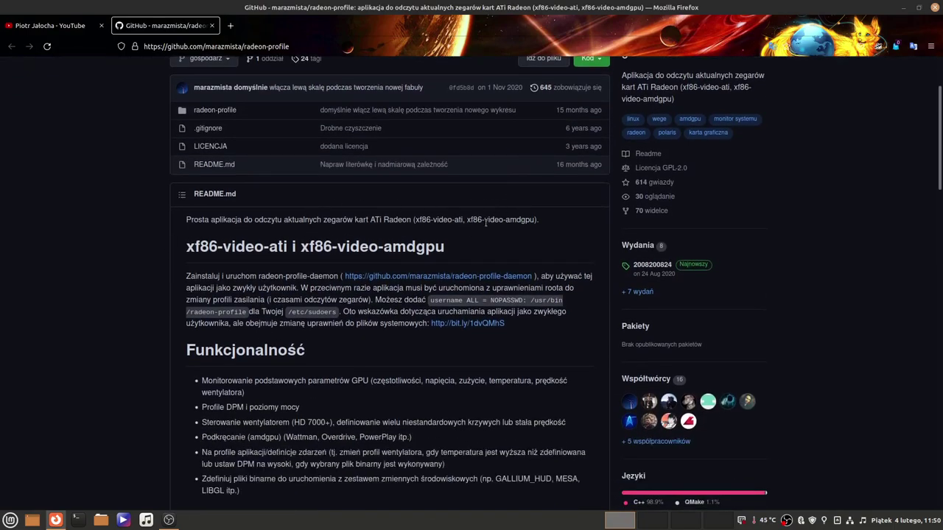
pyautogui.scroll(-5, 266, 264)
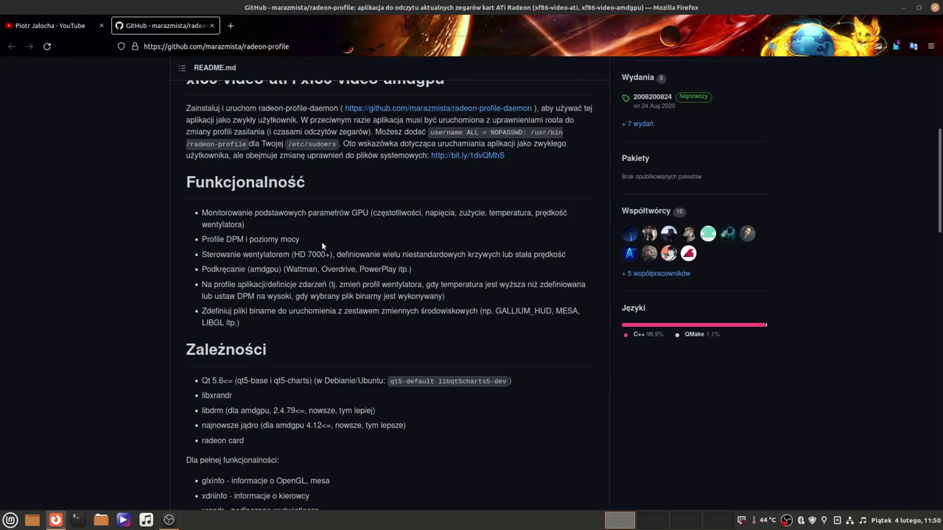
pyautogui.scroll(-3, 337, 284)
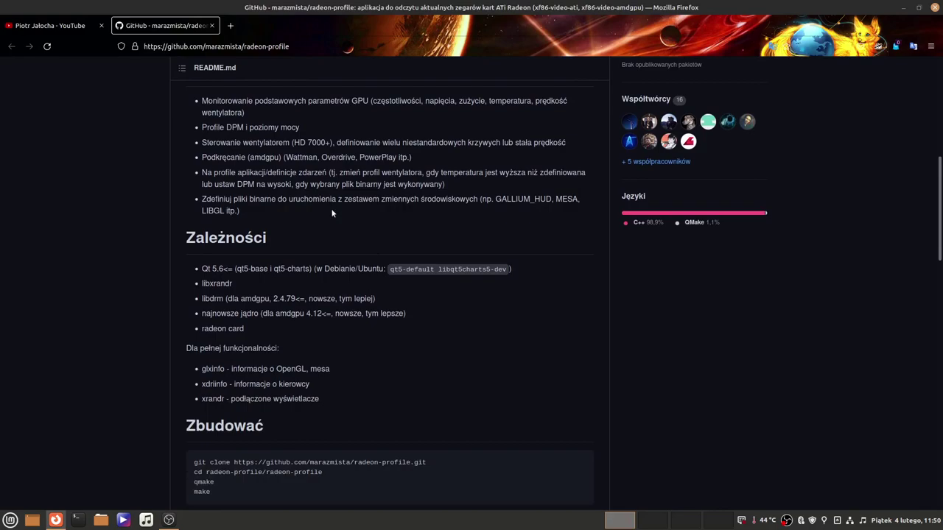
pyautogui.scroll(-2, 293, 235)
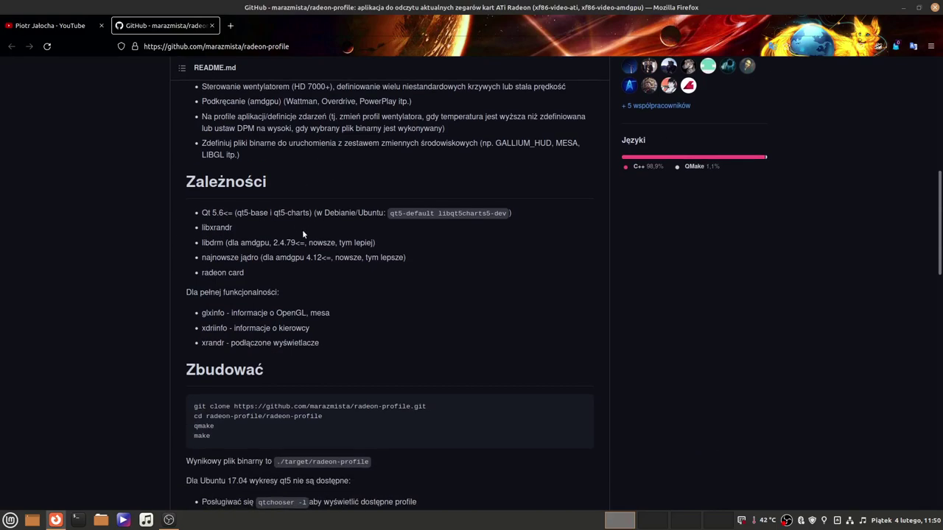
pyautogui.scroll(-4, 303, 232)
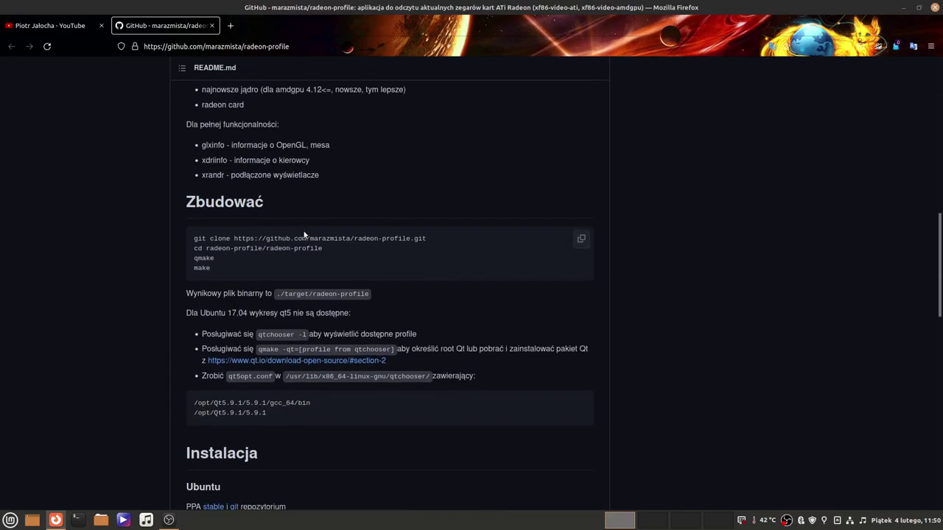
pyautogui.scroll(-7, 304, 234)
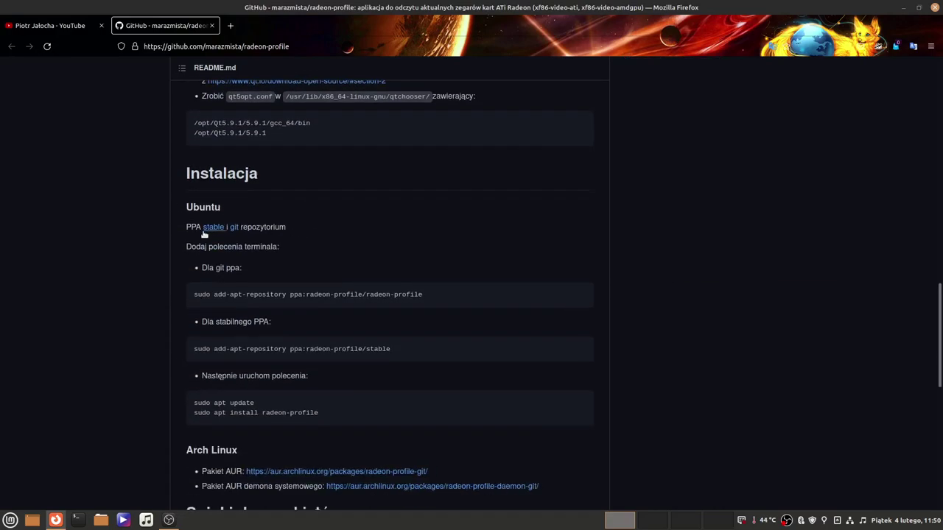
pyautogui.scroll(-2, 203, 243)
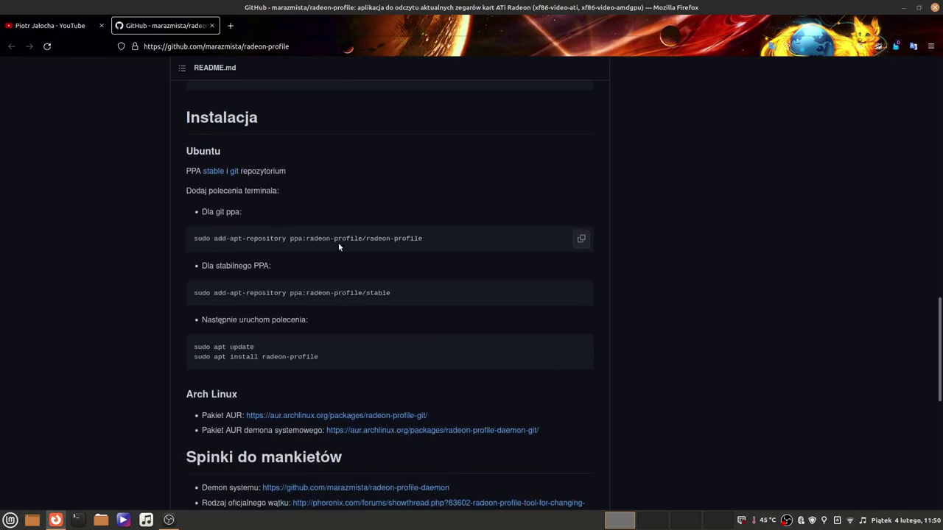
pyautogui.scroll(-2, 383, 246)
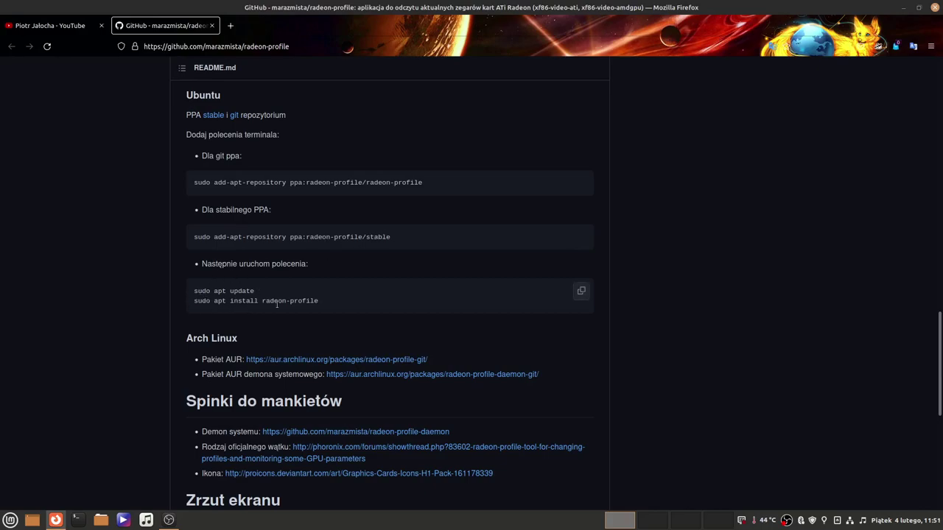
pyautogui.scroll(-1, 321, 306)
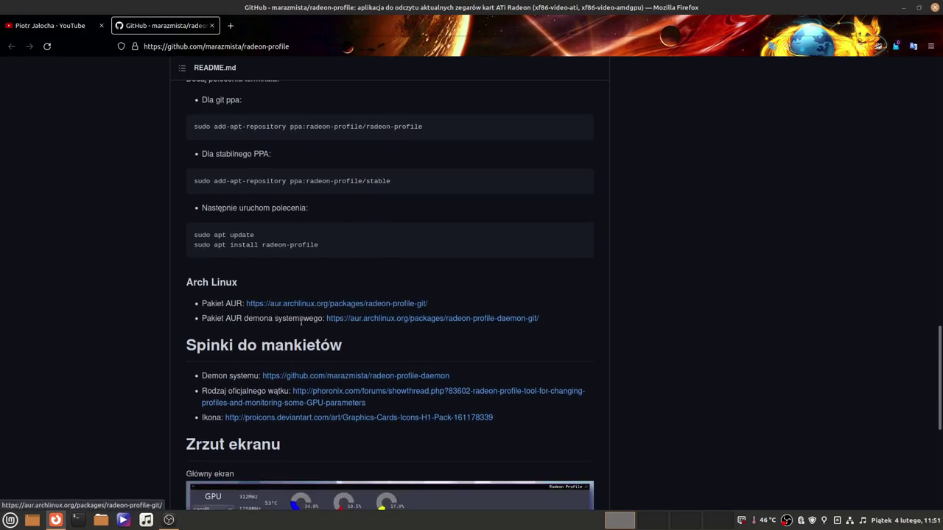
pyautogui.scroll(-5, 354, 338)
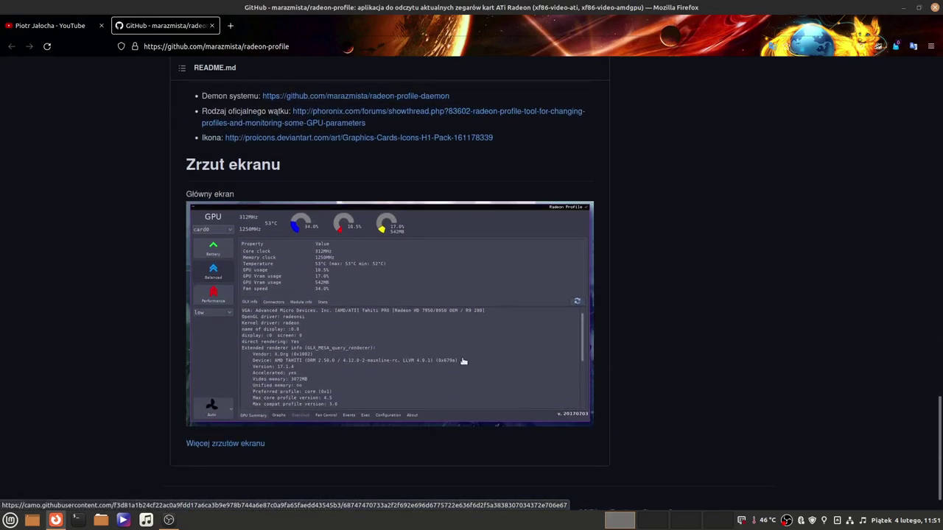
# - Minimize Firefox, launch Radeon Profile from the Administration applications, and bring its window onto the desktop
pyautogui.click(904, 10)
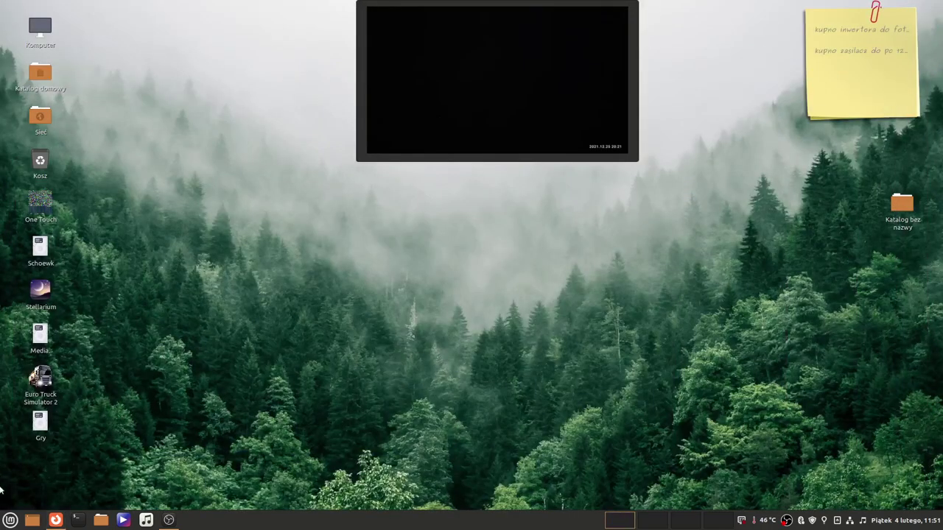
pyautogui.click(11, 520)
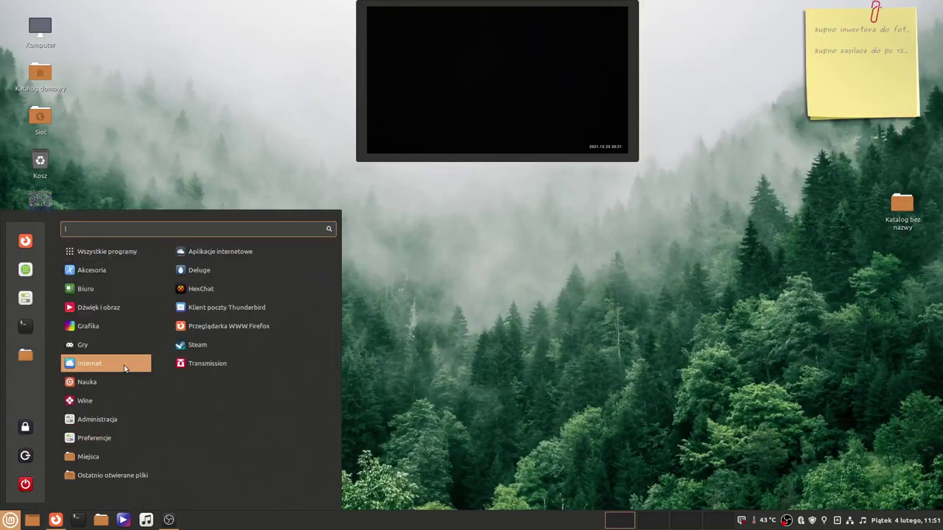
pyautogui.moveTo(140, 324)
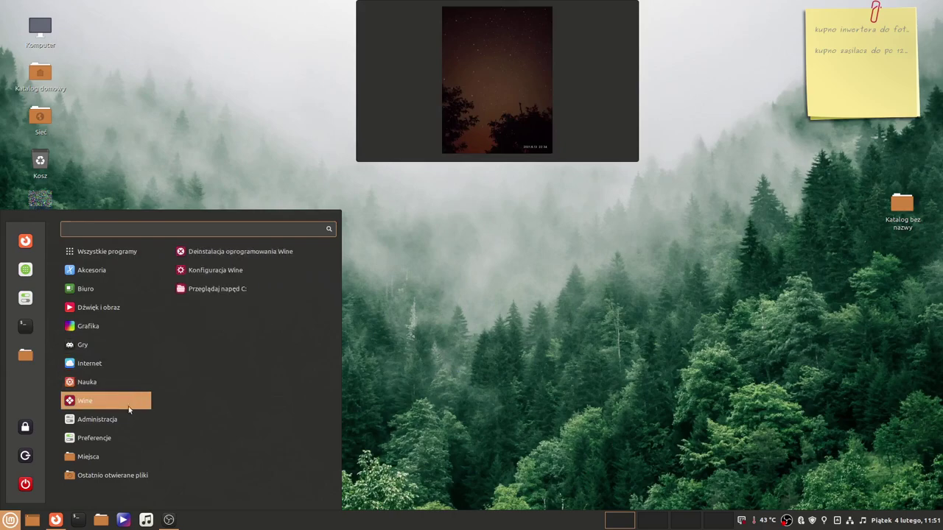
pyautogui.moveTo(133, 421)
pyautogui.click(203, 455)
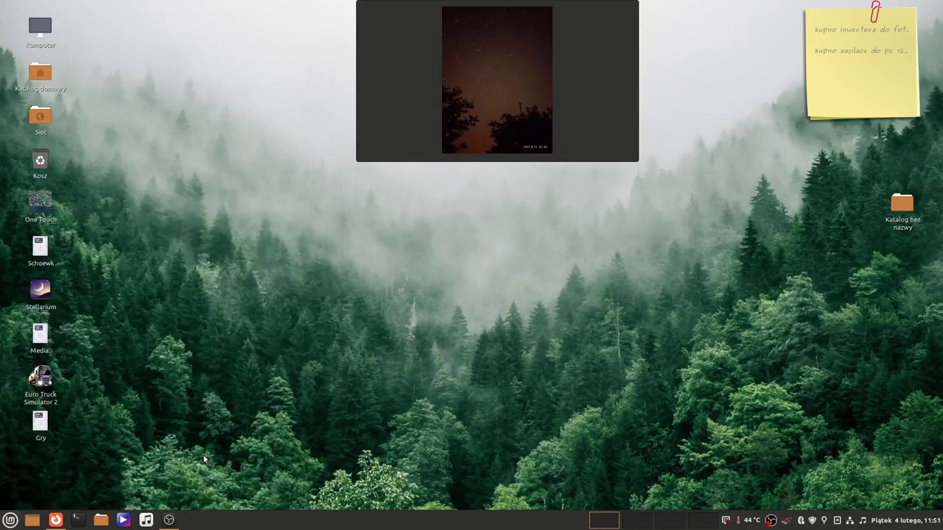
pyautogui.click(787, 520)
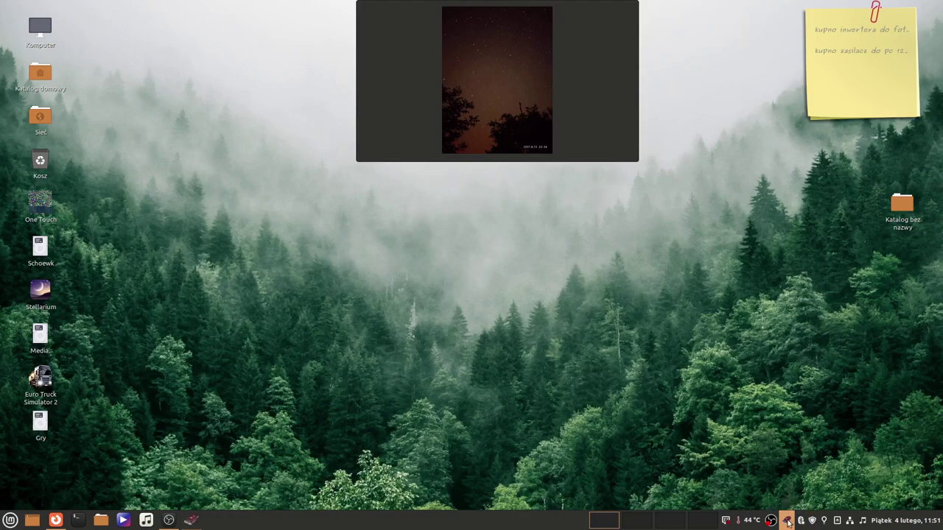
pyautogui.click(192, 519)
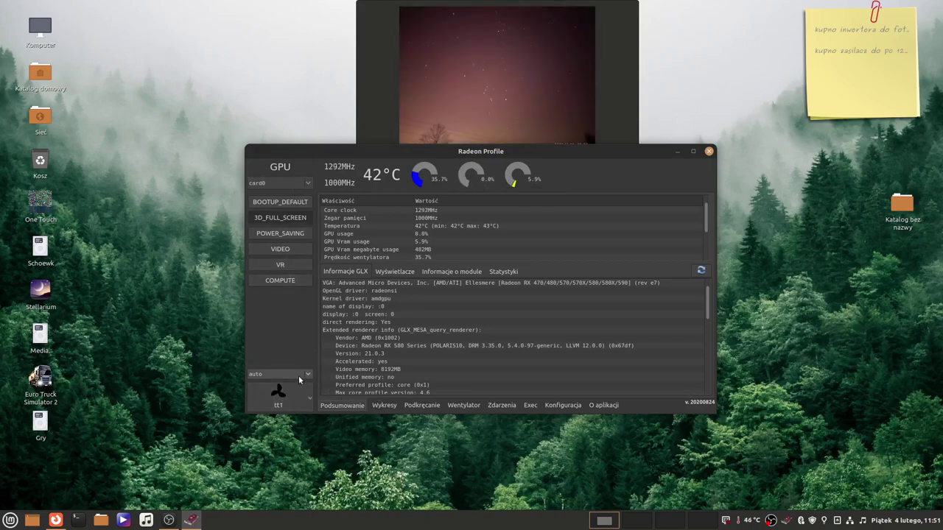
# - Review the available GPU power levels, keeping auto selected, and inspect the graphs and overclocking settings
pyautogui.click(299, 376)
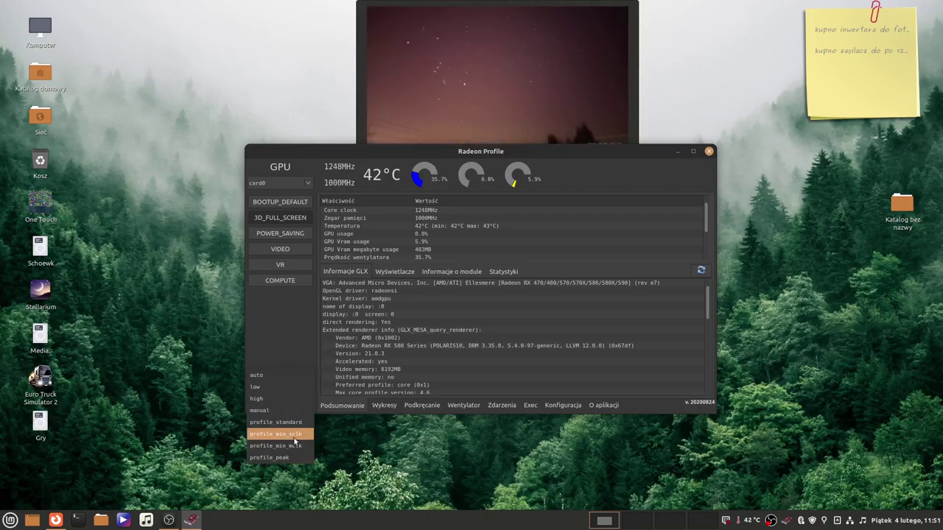
pyautogui.click(284, 375)
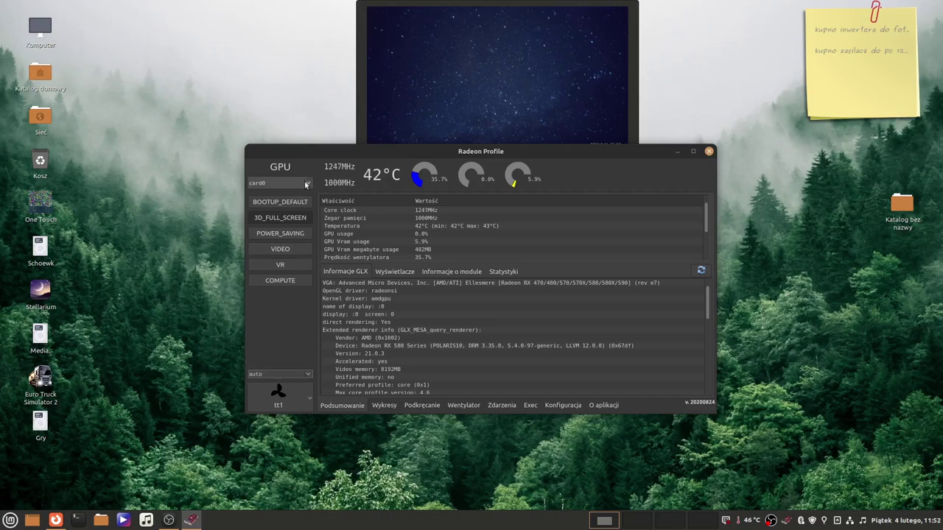
pyautogui.click(392, 407)
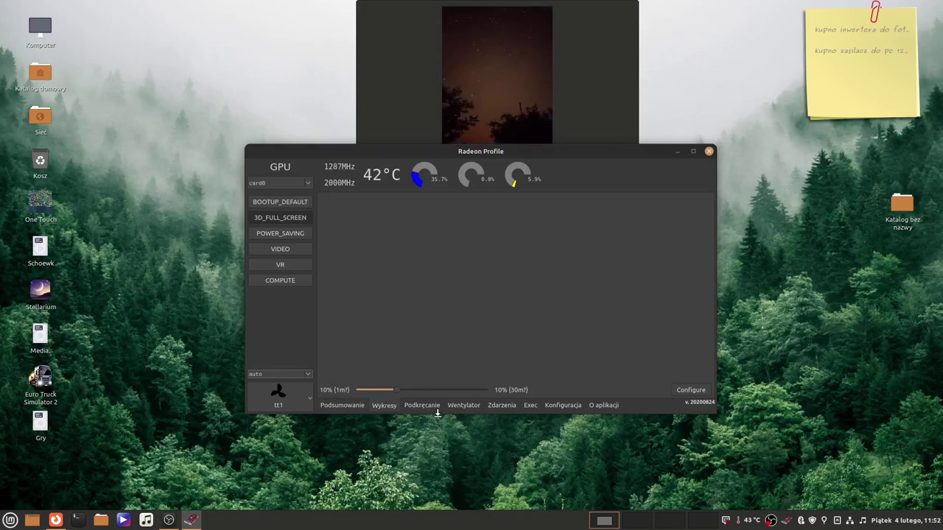
pyautogui.click(423, 405)
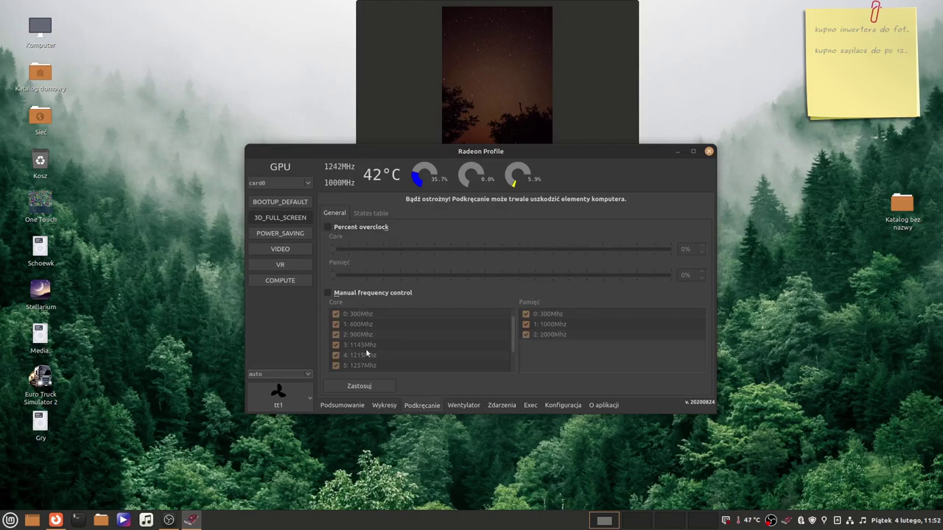
# - Examine the fan curve, event tracking, Exec entries, general configuration options and application information in Radeon Profile
pyautogui.click(464, 406)
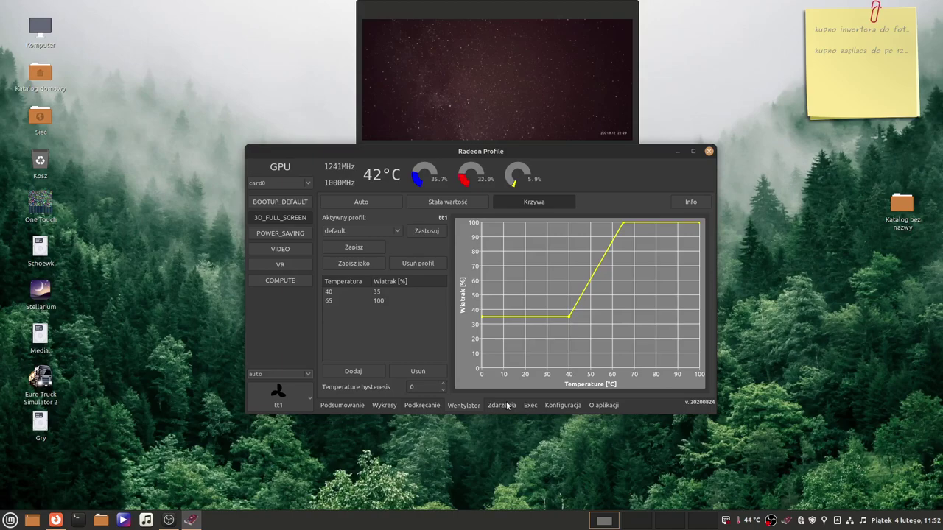
pyautogui.click(501, 405)
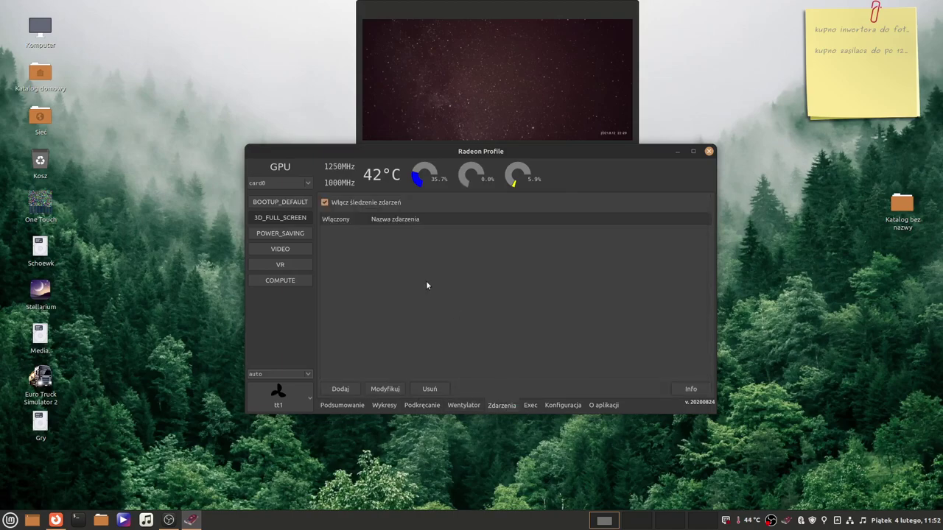
pyautogui.click(528, 406)
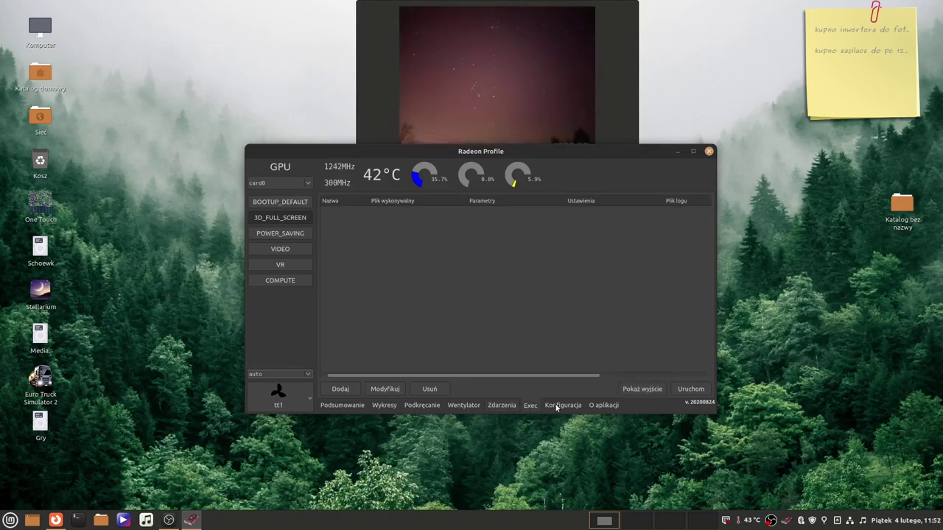
pyautogui.click(556, 407)
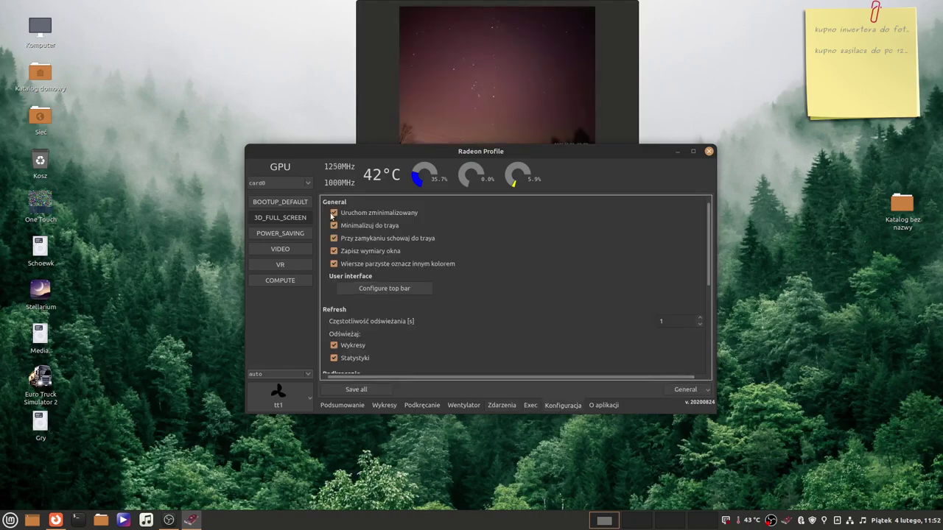
pyautogui.scroll(-2, 356, 271)
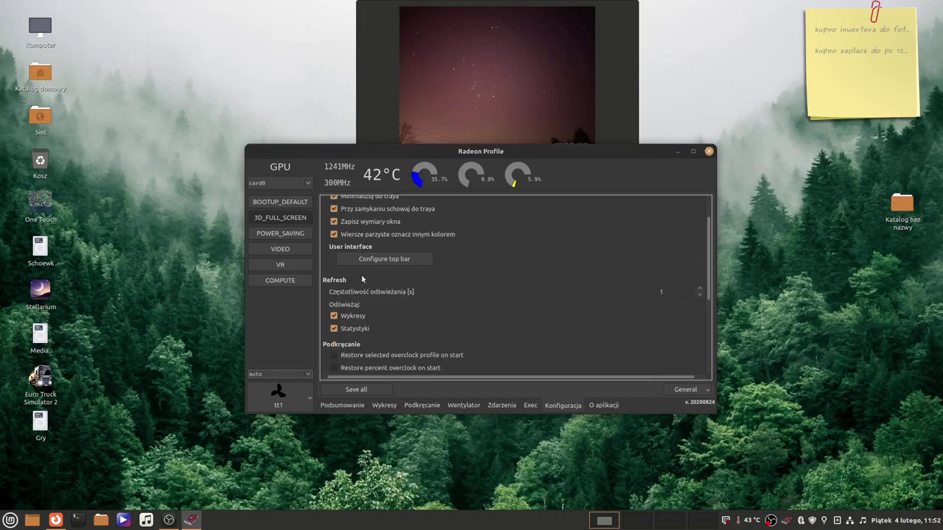
pyautogui.scroll(-2, 357, 274)
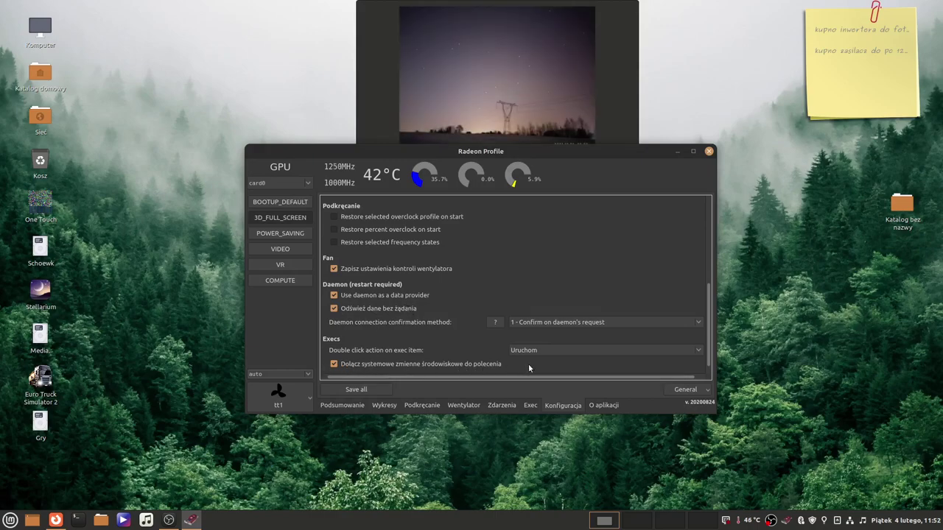
pyautogui.click(606, 405)
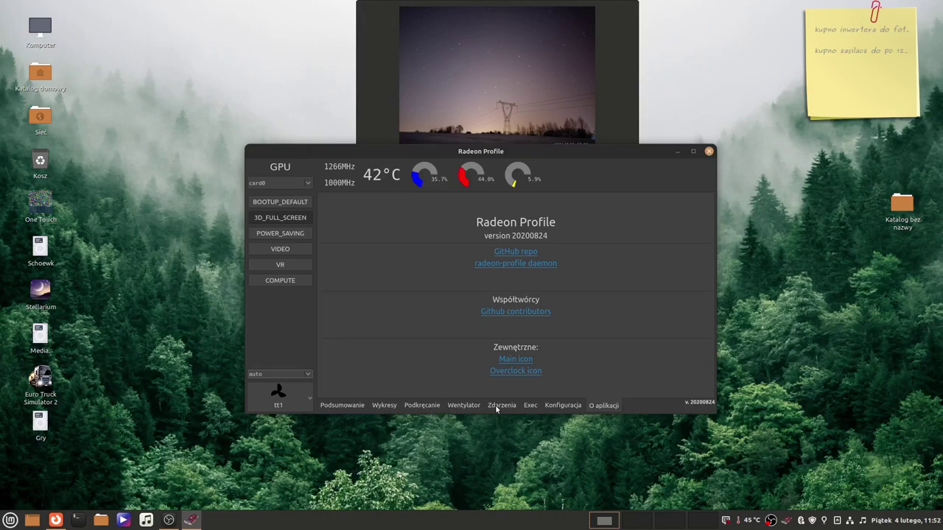
# - Revisit the configuration, Exec, event and fan settings, and select the tt1 fan profile to inspect its temperature points and curve
pyautogui.click(574, 408)
pyautogui.click(531, 405)
pyautogui.click(499, 407)
pyautogui.click(469, 405)
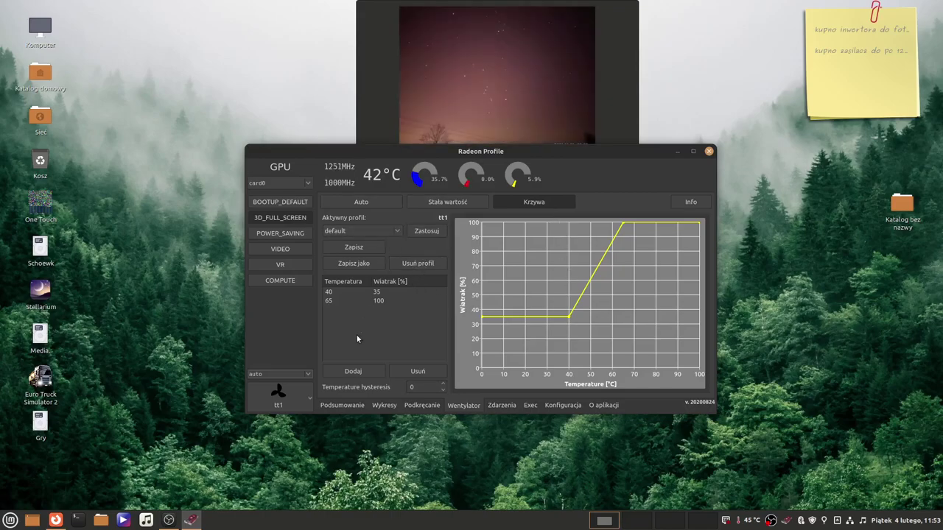
pyautogui.click(384, 232)
pyautogui.click(383, 244)
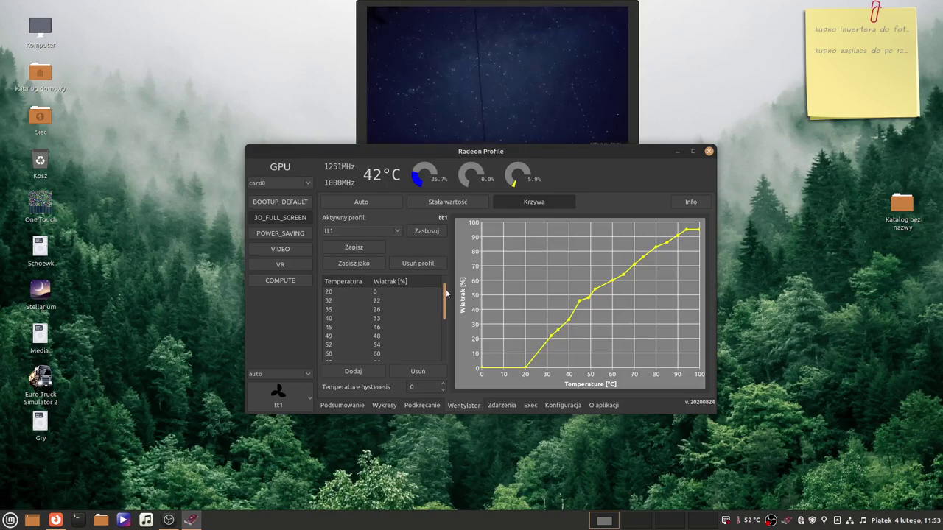
pyautogui.moveTo(445, 294); pyautogui.dragTo(463, 253)
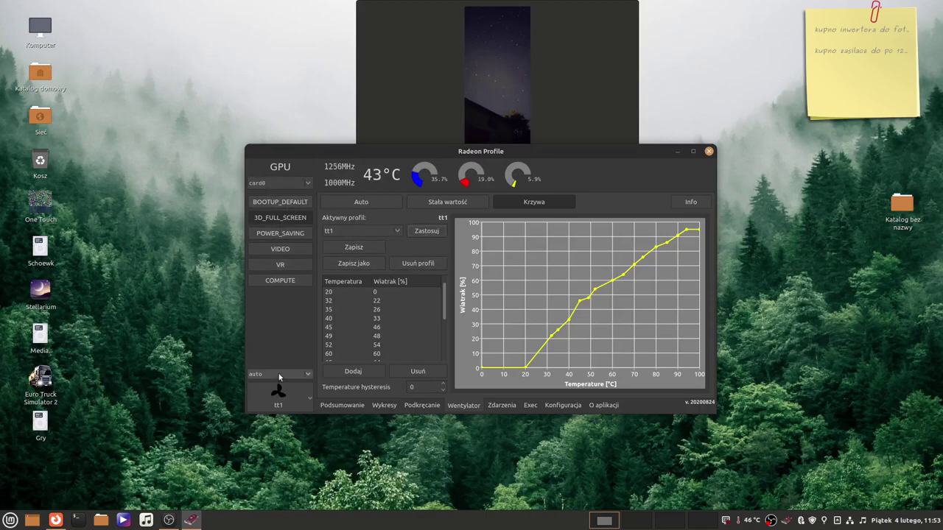
# - Review the overclocking settings, graphs, and the summary of GPU properties and GLX information
pyautogui.click(426, 408)
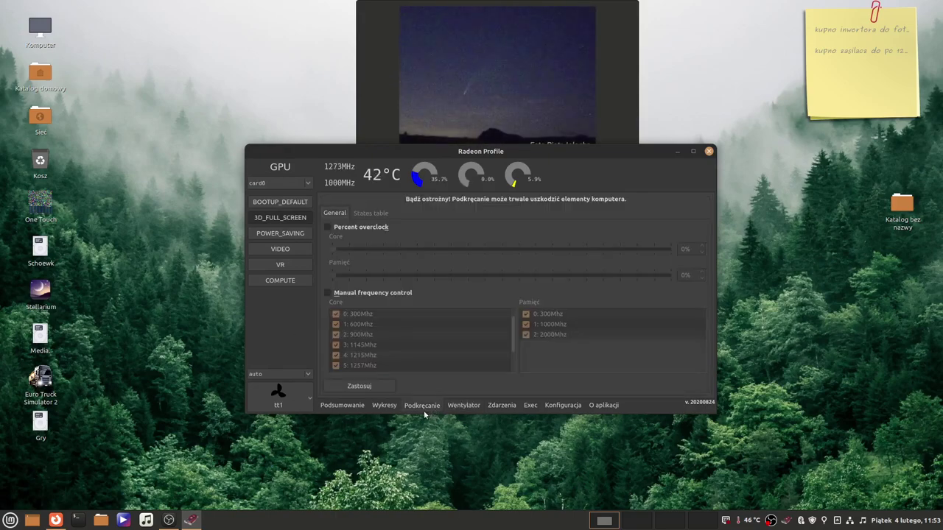
pyautogui.click(384, 408)
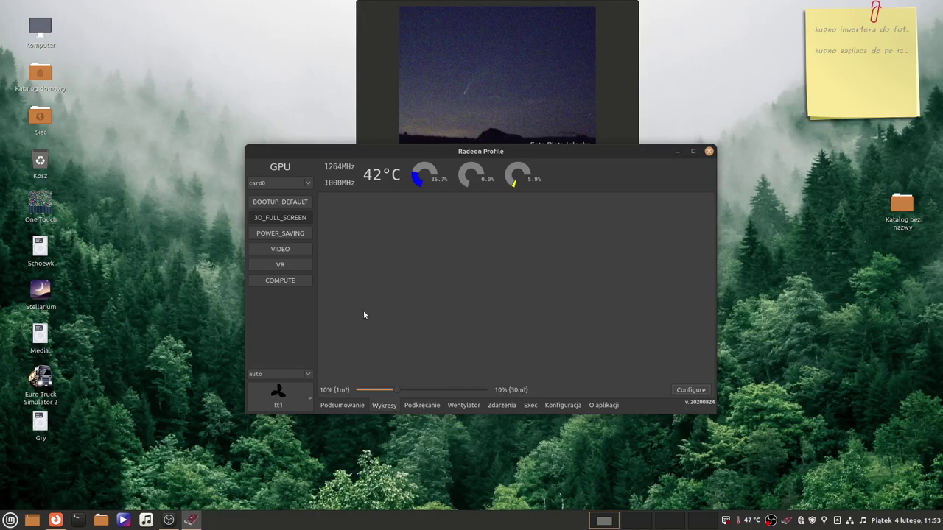
pyautogui.click(339, 407)
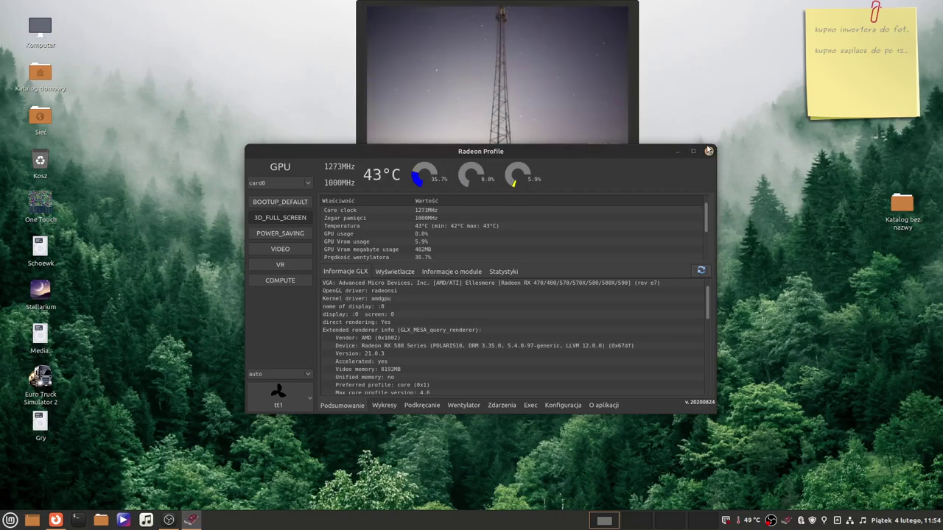
# - Close Radeon Profile and bring up the OBS window
pyautogui.click(708, 152)
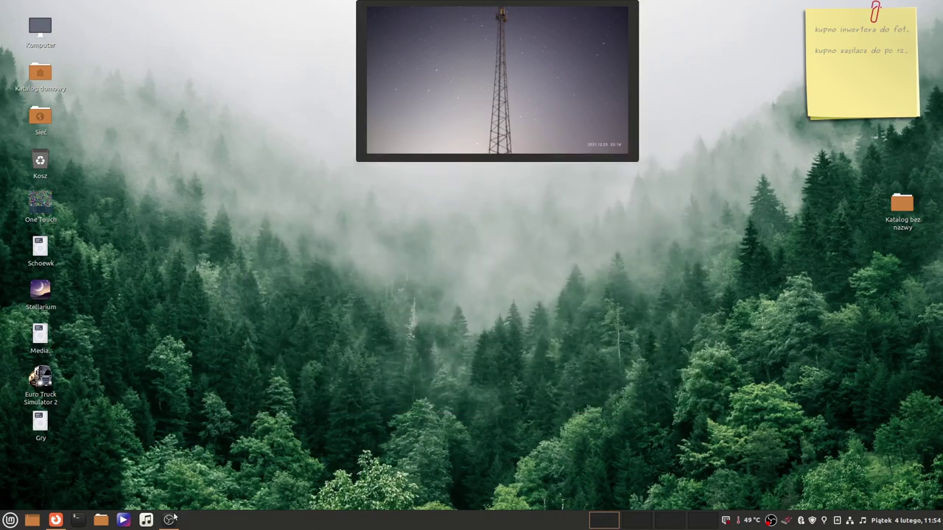
pyautogui.moveTo(167, 523)
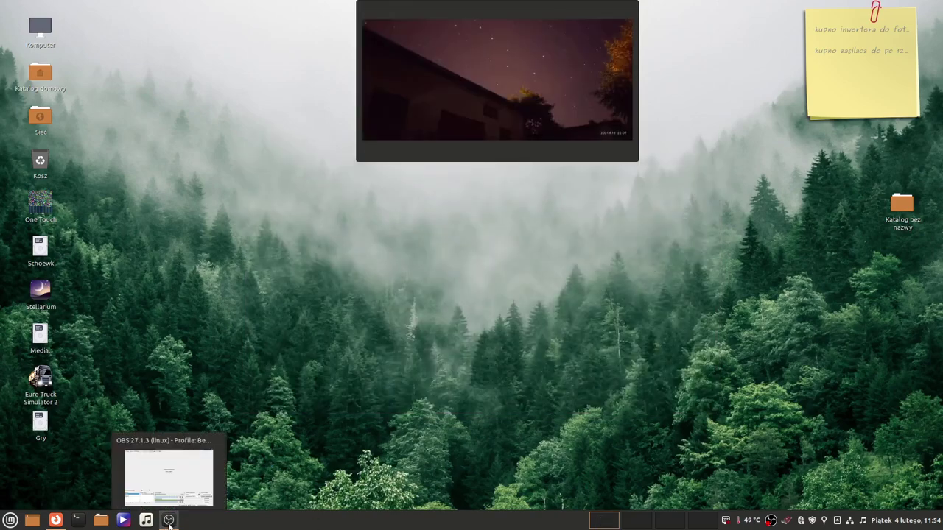
pyautogui.click(169, 522)
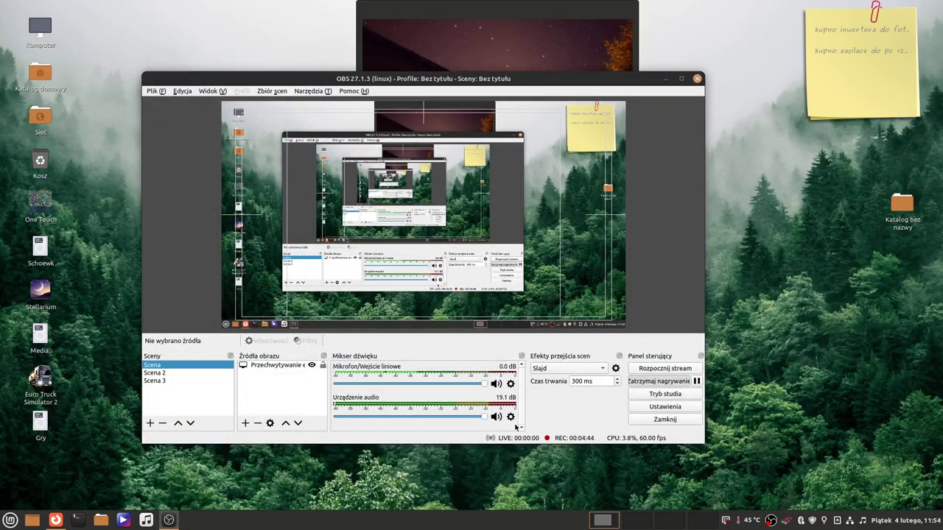